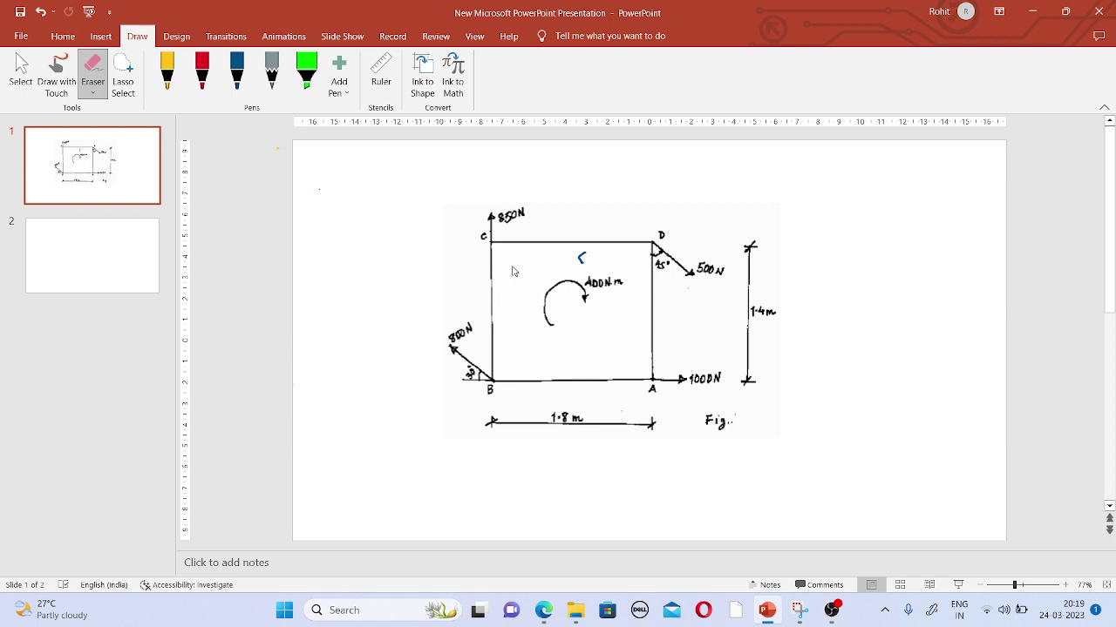
# - Switch from the Eraser to the yellow pen on the Draw tab
pyautogui.click(166, 72)
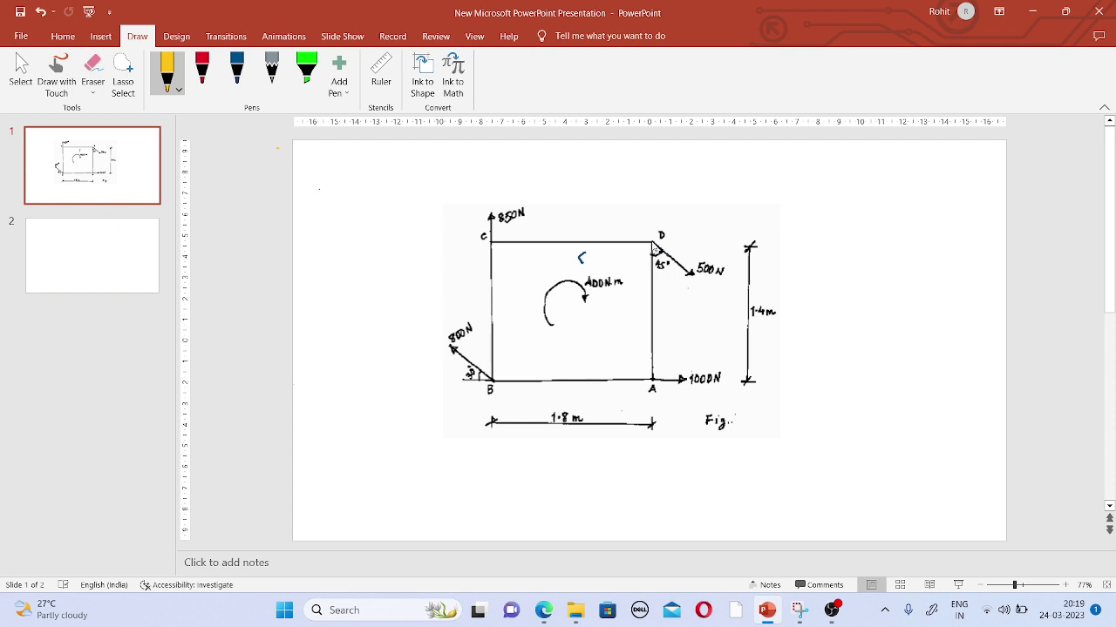
# - Draw a yellow arrow from D to the 1.4 m line, then erase the stray top-right note
pyautogui.moveTo(664, 253)
pyautogui.mouseDown()
pyautogui.moveTo(819, 254)
pyautogui.moveTo(881, 238)
pyautogui.moveTo(929, 256)
pyautogui.moveTo(945, 237)
pyautogui.mouseUp()
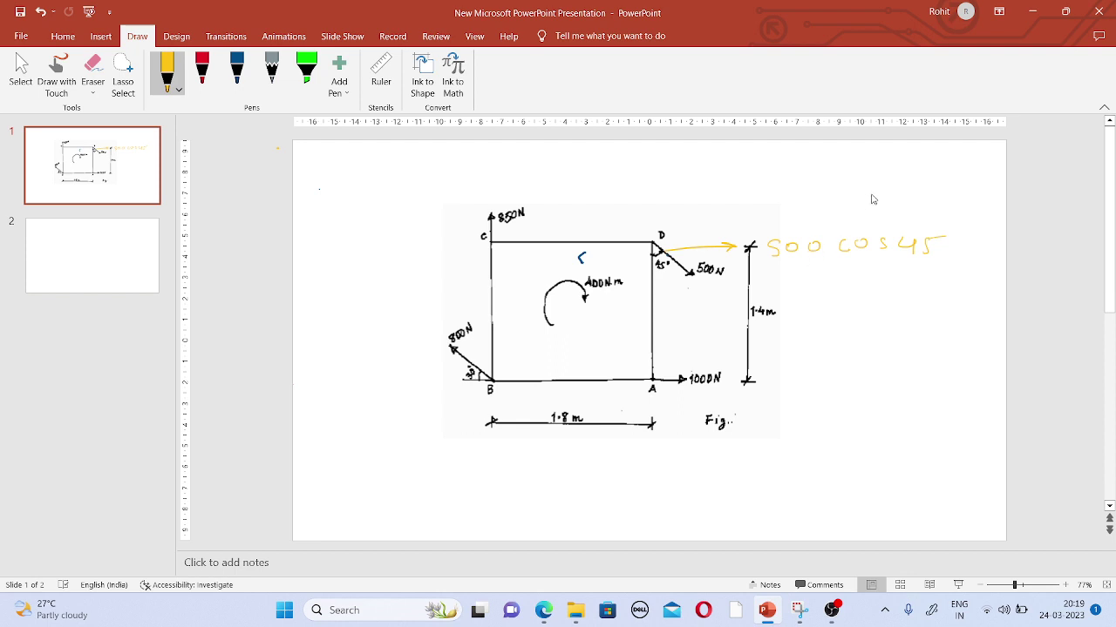
pyautogui.moveTo(931, 152); pyautogui.dragTo(939, 182)
pyautogui.moveTo(956, 176); pyautogui.dragTo(963, 186)
pyautogui.click(92, 68)
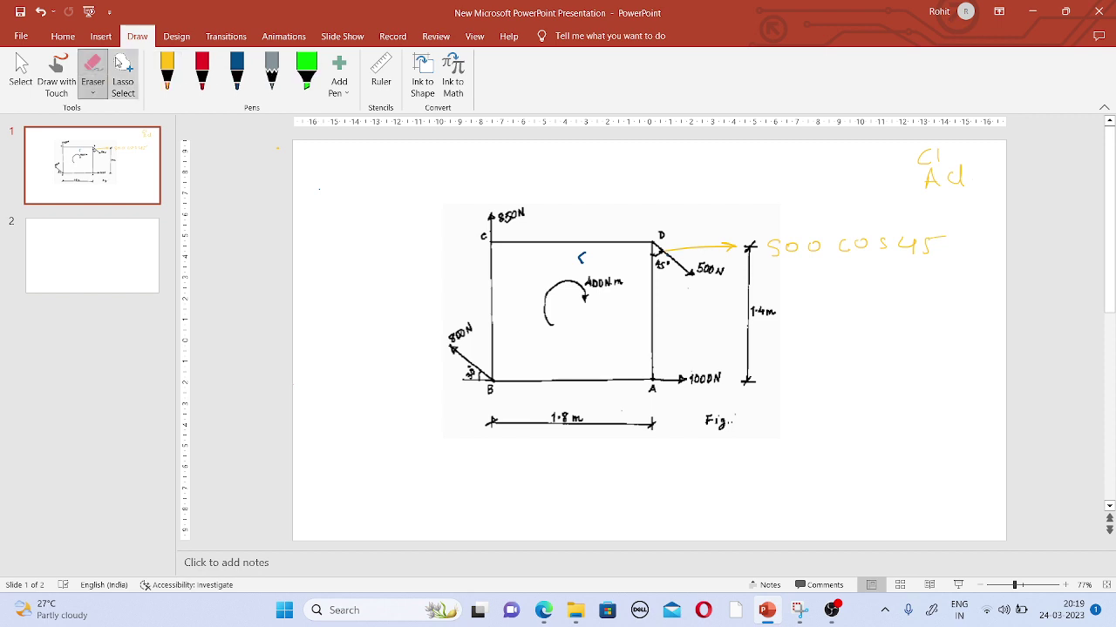
pyautogui.moveTo(963, 172)
pyautogui.mouseDown()
pyautogui.moveTo(966, 184)
pyautogui.moveTo(943, 162)
pyautogui.mouseUp()
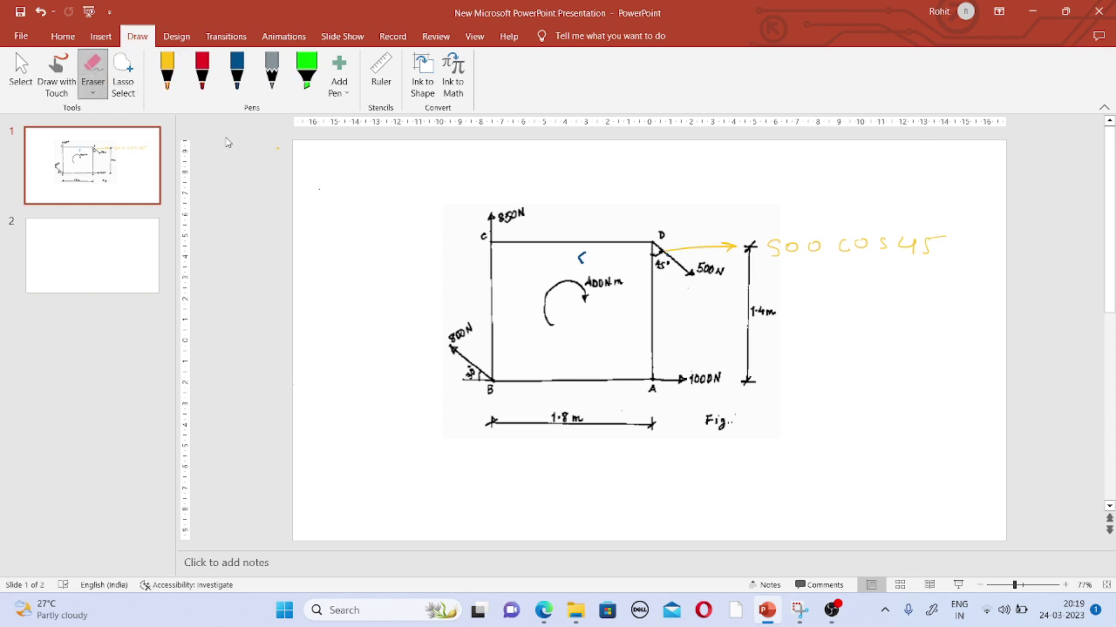
# - Draw blue curved arrows above the 500 cos45 point and beside the 1.4 m line
pyautogui.click(201, 70)
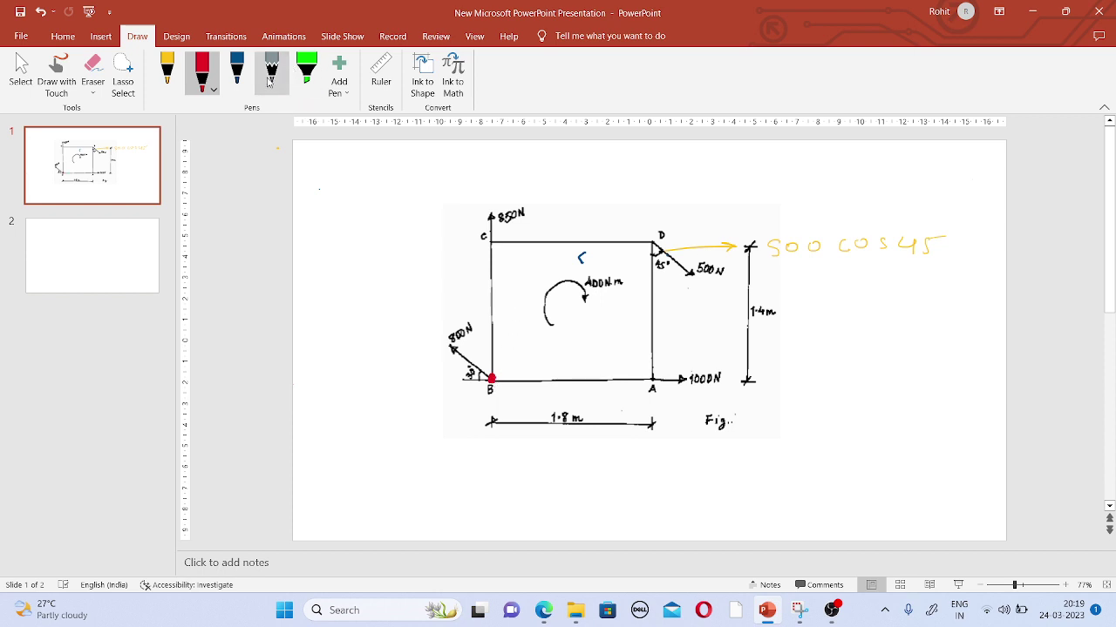
pyautogui.click(237, 70)
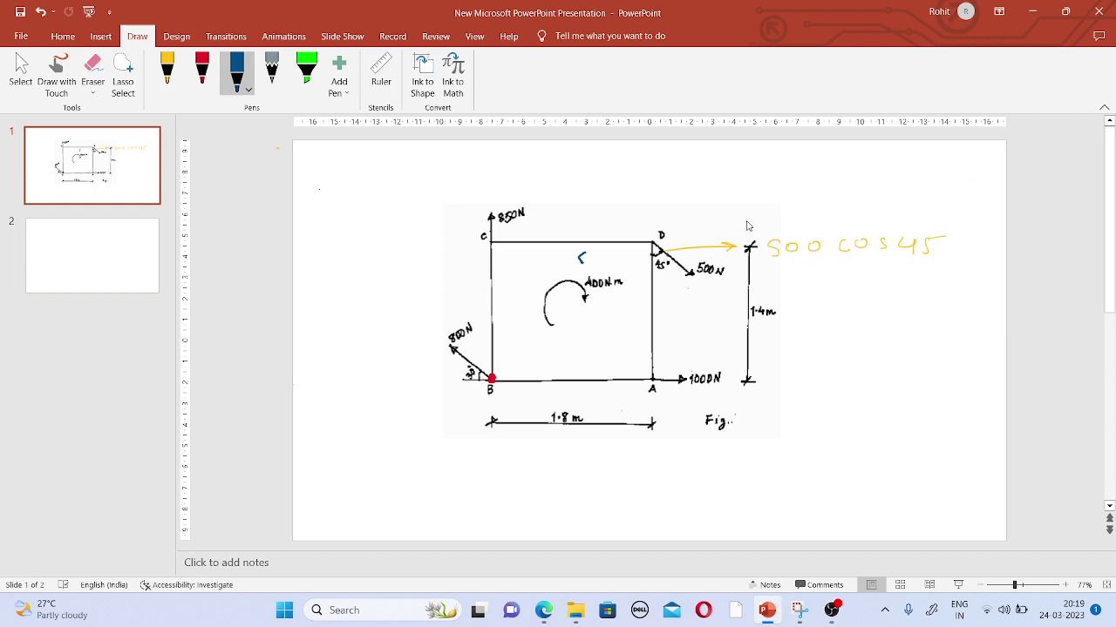
pyautogui.moveTo(745, 221)
pyautogui.mouseDown()
pyautogui.moveTo(692, 178)
pyautogui.moveTo(682, 183)
pyautogui.mouseUp()
pyautogui.moveTo(761, 264)
pyautogui.mouseDown()
pyautogui.moveTo(748, 313)
pyautogui.moveTo(713, 323)
pyautogui.mouseUp()
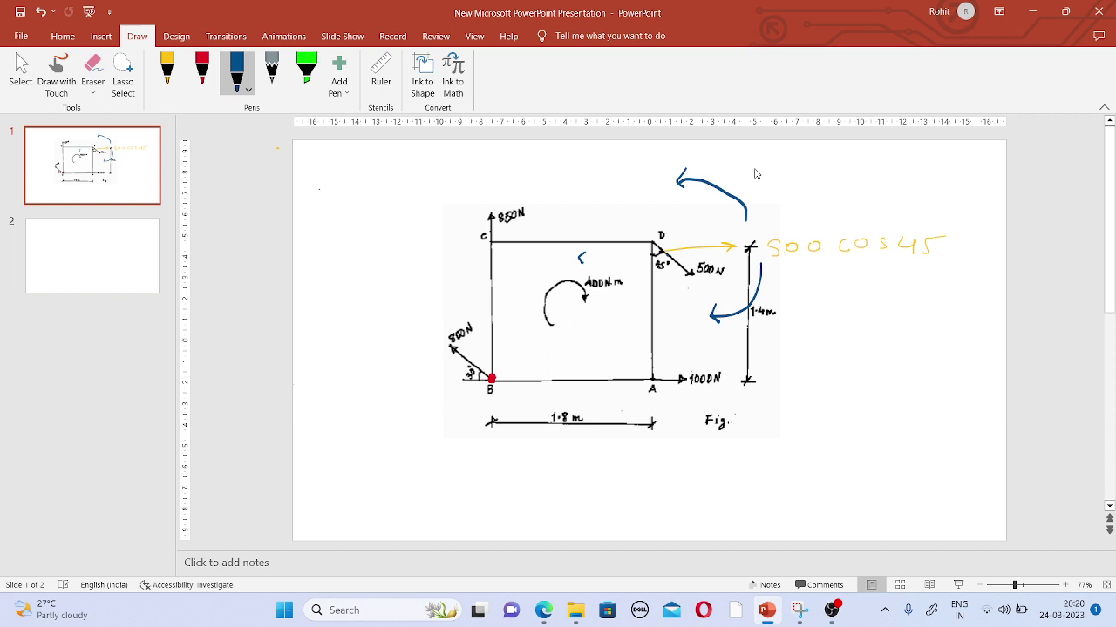
# - Label the blue arrows I and II, then erase the arrows and labels
pyautogui.moveTo(755, 168)
pyautogui.mouseDown()
pyautogui.moveTo(767, 180)
pyautogui.moveTo(758, 166)
pyautogui.mouseUp()
pyautogui.moveTo(777, 293)
pyautogui.mouseDown()
pyautogui.moveTo(777, 312)
pyautogui.moveTo(787, 312)
pyautogui.mouseUp()
pyautogui.moveTo(770, 311)
pyautogui.mouseDown()
pyautogui.moveTo(789, 311)
pyautogui.moveTo(795, 288)
pyautogui.mouseUp()
pyautogui.click(93, 70)
pyautogui.moveTo(755, 181)
pyautogui.mouseDown()
pyautogui.moveTo(680, 185)
pyautogui.moveTo(744, 166)
pyautogui.moveTo(786, 281)
pyautogui.moveTo(786, 320)
pyautogui.moveTo(780, 284)
pyautogui.moveTo(710, 325)
pyautogui.mouseUp()
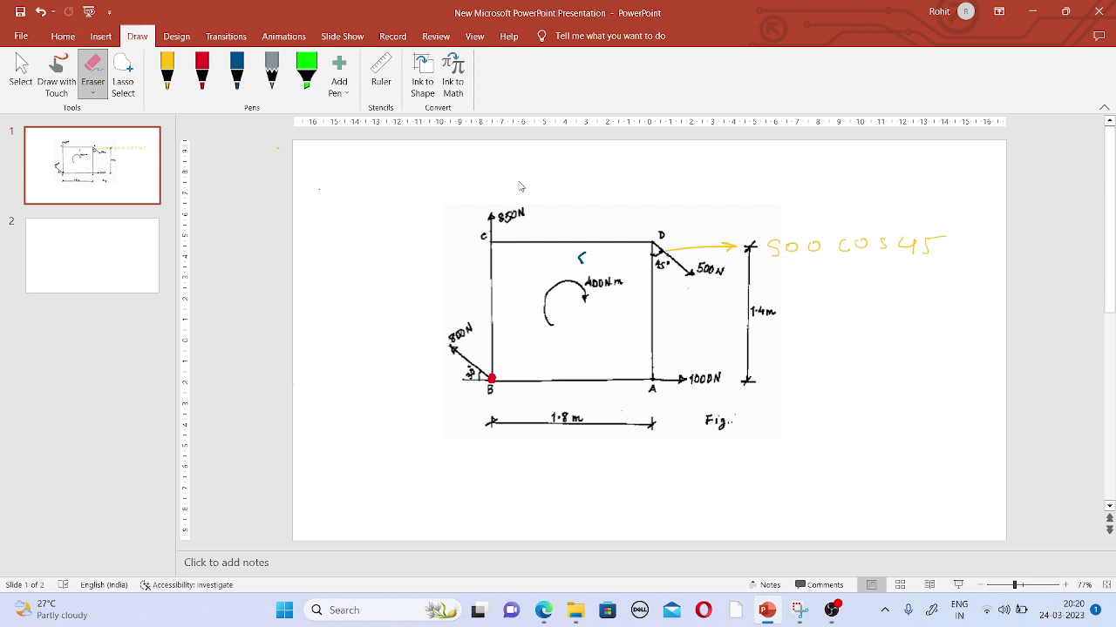
# - In blue ink, draw up, left and down arrows from D and circle it
pyautogui.click(243, 82)
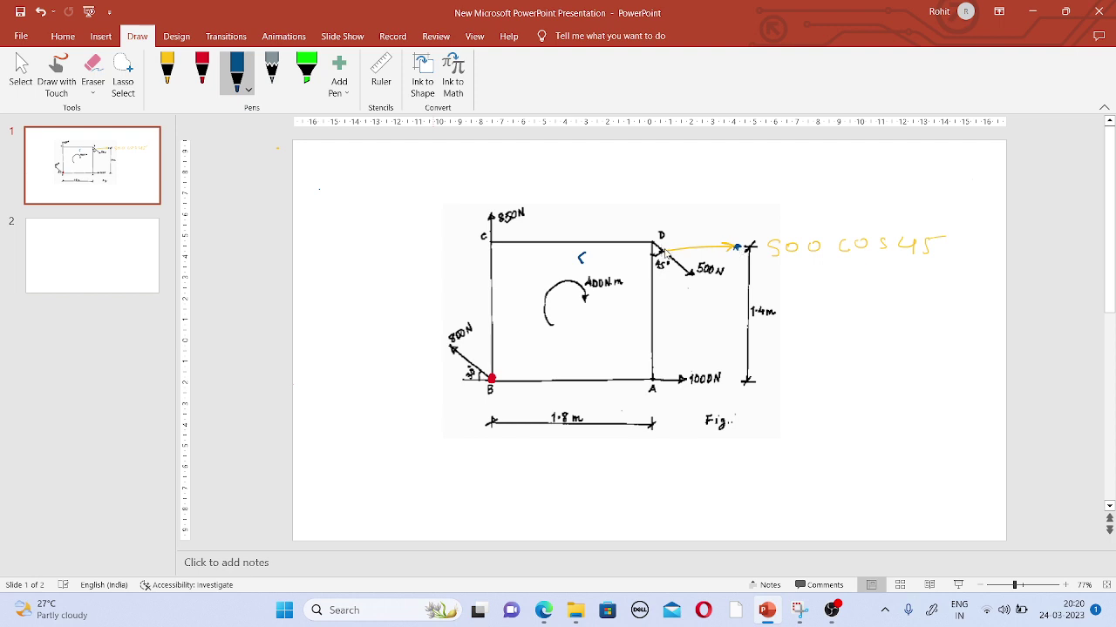
pyautogui.moveTo(662, 258)
pyautogui.mouseDown()
pyautogui.moveTo(655, 174)
pyautogui.moveTo(646, 184)
pyautogui.moveTo(659, 181)
pyautogui.mouseUp()
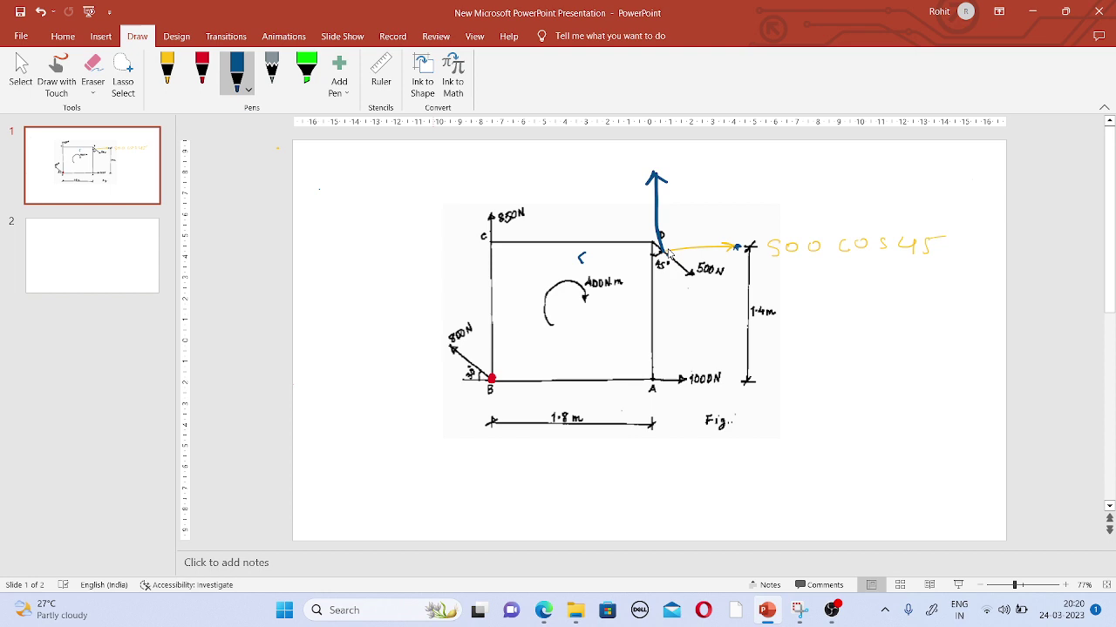
pyautogui.moveTo(661, 251); pyautogui.dragTo(589, 258)
pyautogui.moveTo(661, 259)
pyautogui.mouseDown()
pyautogui.moveTo(661, 325)
pyautogui.moveTo(653, 315)
pyautogui.moveTo(669, 314)
pyautogui.mouseUp()
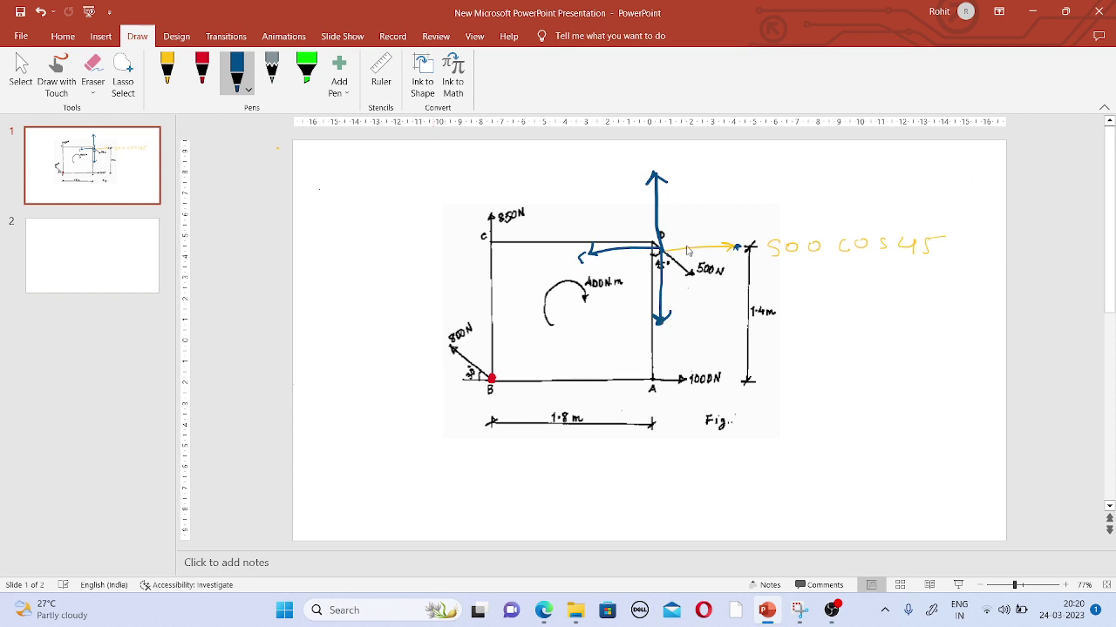
pyautogui.moveTo(691, 243)
pyautogui.mouseDown()
pyautogui.moveTo(649, 221)
pyautogui.moveTo(626, 231)
pyautogui.moveTo(621, 264)
pyautogui.moveTo(660, 285)
pyautogui.mouseUp()
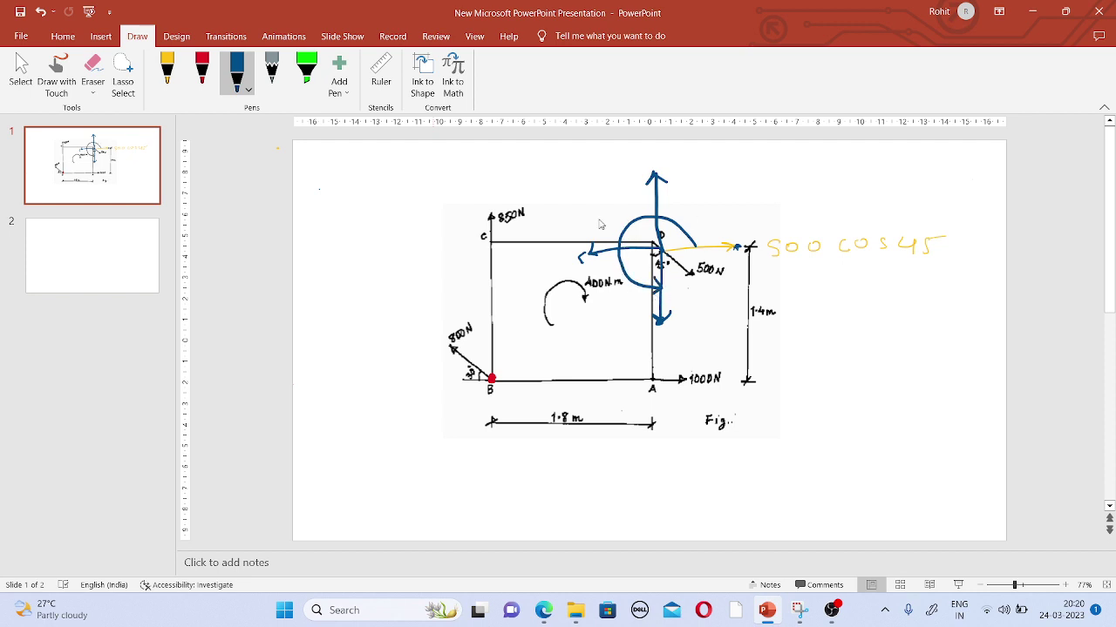
# - Handwrite 'anti – 270' at the top left and add a small arc around D
pyautogui.moveTo(320, 208)
pyautogui.mouseDown()
pyautogui.moveTo(355, 205)
pyautogui.moveTo(341, 206)
pyautogui.moveTo(358, 203)
pyautogui.moveTo(349, 178)
pyautogui.moveTo(389, 182)
pyautogui.mouseUp()
pyautogui.click(350, 181)
pyautogui.moveTo(673, 253)
pyautogui.mouseDown()
pyautogui.moveTo(644, 235)
pyautogui.moveTo(641, 253)
pyautogui.moveTo(657, 267)
pyautogui.mouseUp()
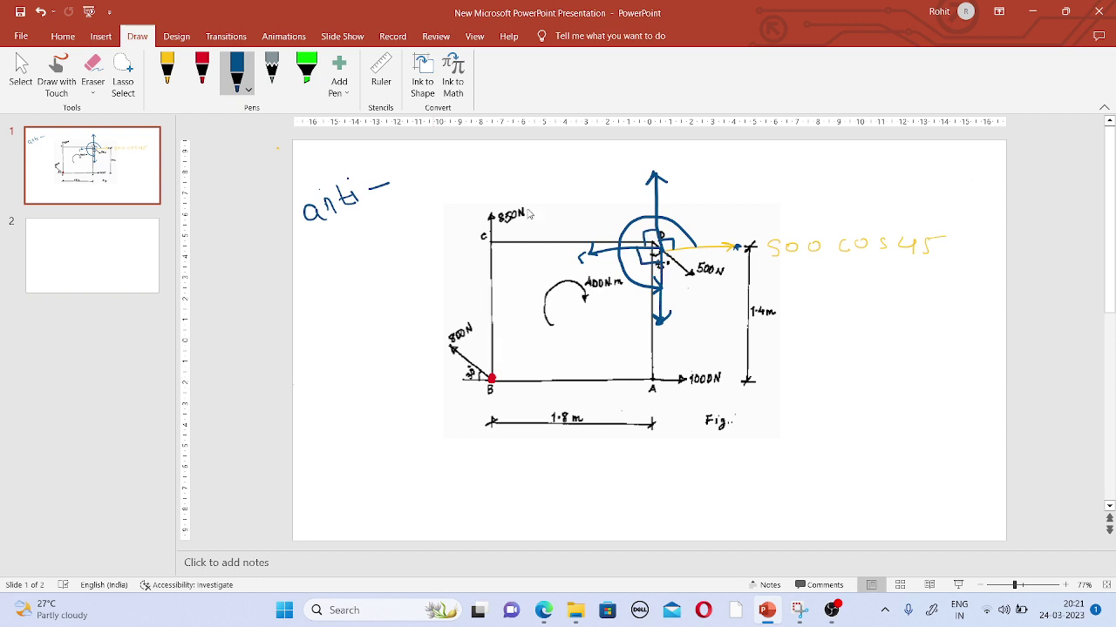
pyautogui.moveTo(399, 169)
pyautogui.mouseDown()
pyautogui.moveTo(427, 185)
pyautogui.moveTo(445, 159)
pyautogui.mouseUp()
# - Erase the blue circle and arrows around point D
pyautogui.click(93, 68)
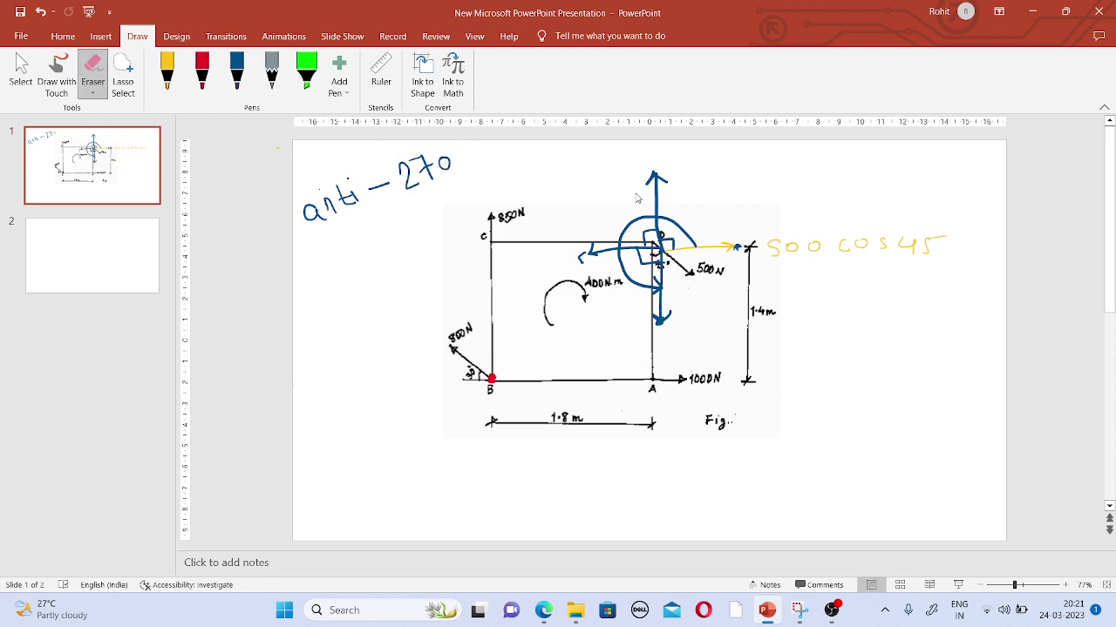
pyautogui.moveTo(695, 229)
pyautogui.mouseDown()
pyautogui.moveTo(630, 233)
pyautogui.moveTo(608, 261)
pyautogui.mouseUp()
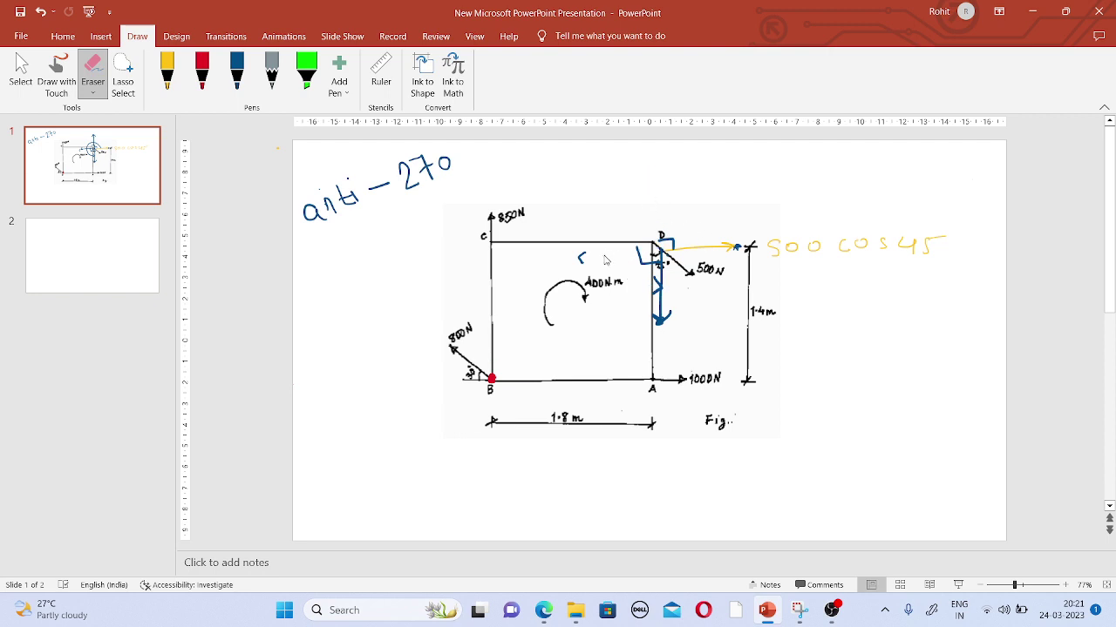
pyautogui.moveTo(667, 241)
pyautogui.mouseDown()
pyautogui.moveTo(636, 270)
pyautogui.moveTo(666, 276)
pyautogui.moveTo(660, 325)
pyautogui.mouseUp()
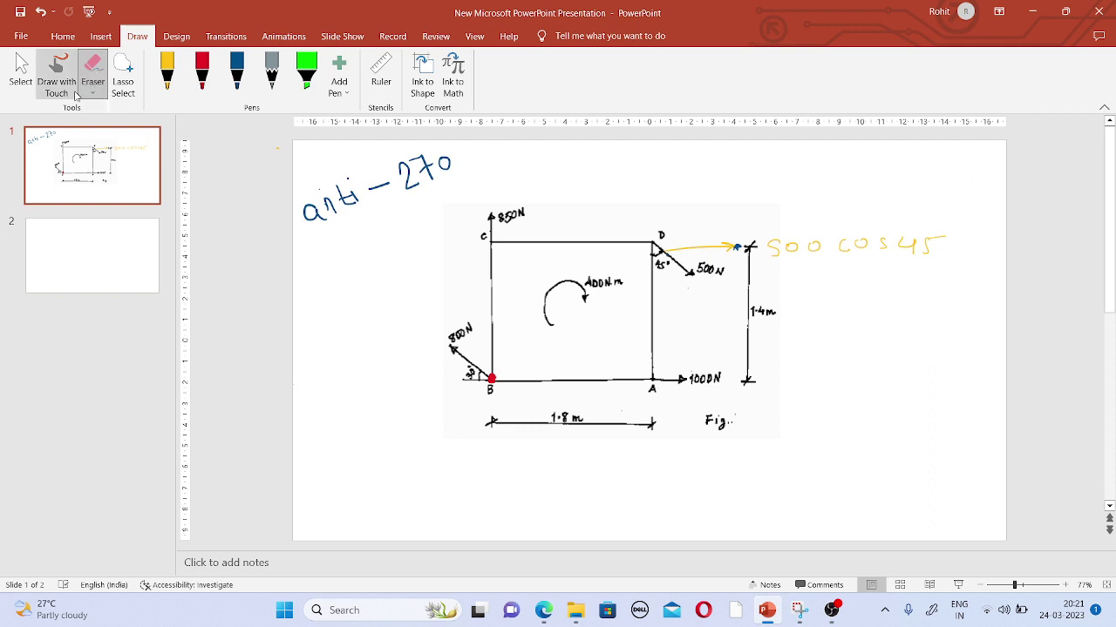
# - In red ink, draw a downward arrow and clockwise arc at D, and write 'clock – 90' below anti
pyautogui.click(202, 75)
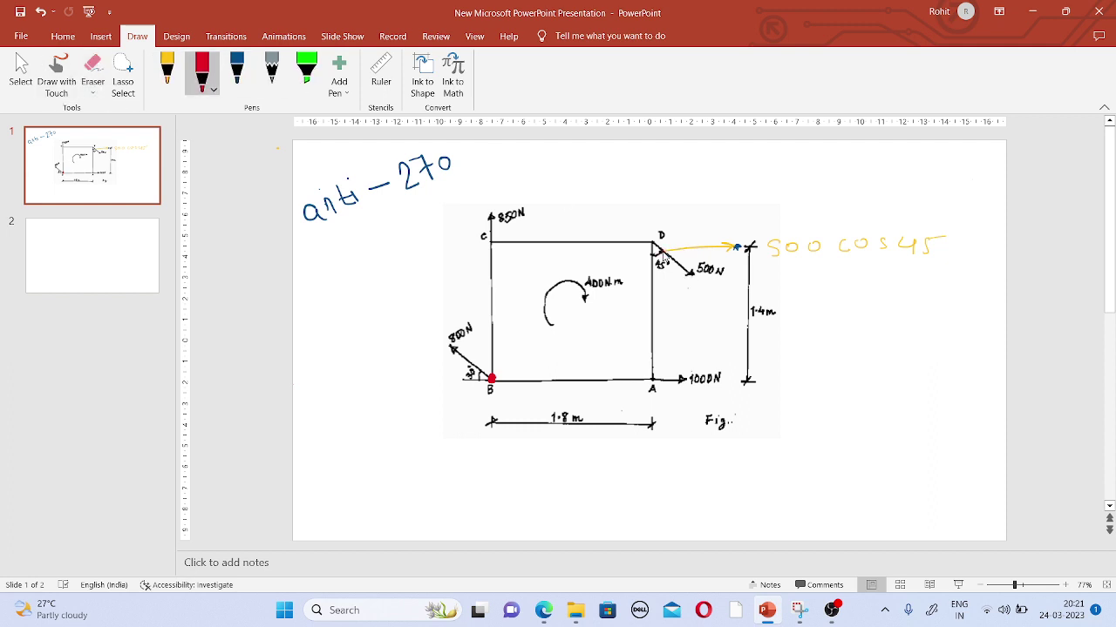
pyautogui.moveTo(660, 251)
pyautogui.mouseDown()
pyautogui.moveTo(662, 325)
pyautogui.moveTo(648, 309)
pyautogui.moveTo(660, 321)
pyautogui.mouseUp()
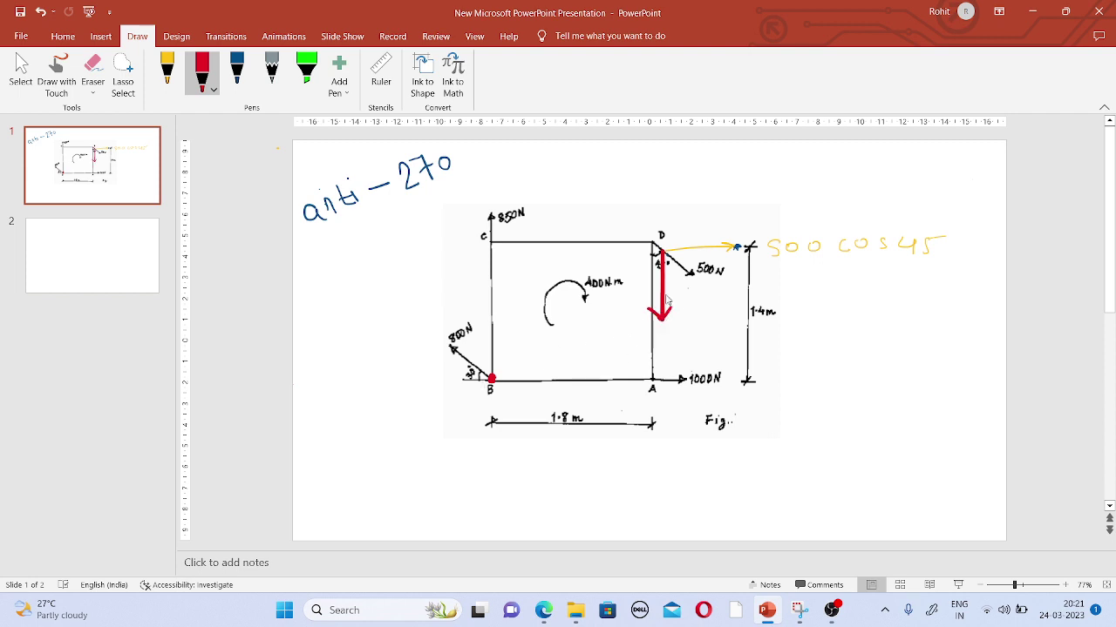
pyautogui.moveTo(705, 250)
pyautogui.mouseDown()
pyautogui.moveTo(700, 271)
pyautogui.moveTo(627, 298)
pyautogui.moveTo(640, 305)
pyautogui.mouseUp()
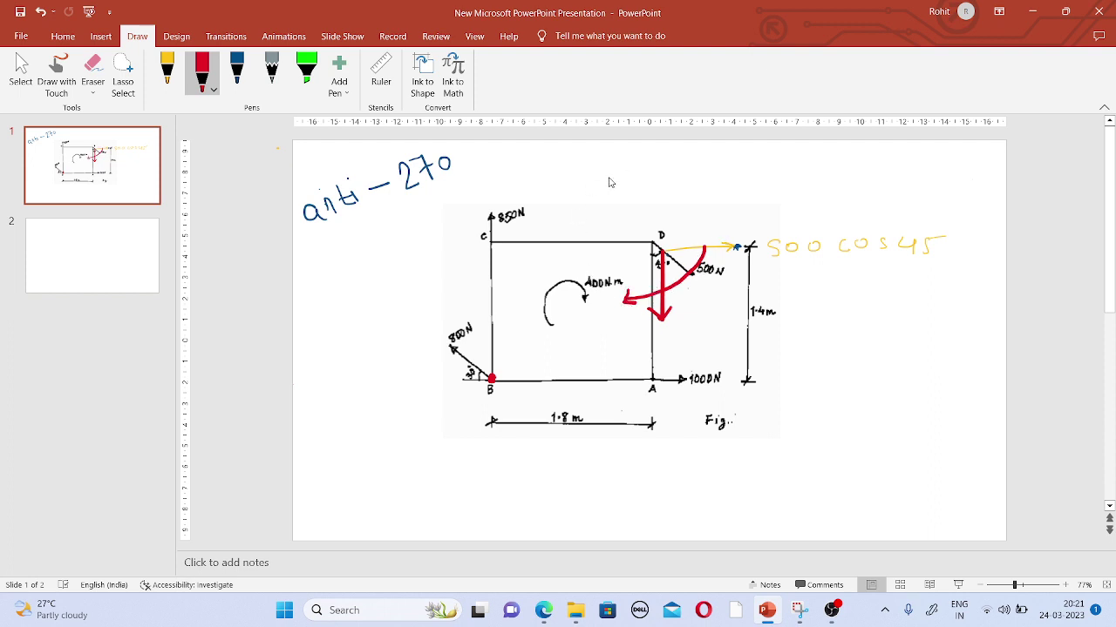
pyautogui.moveTo(325, 247)
pyautogui.mouseDown()
pyautogui.moveTo(371, 241)
pyautogui.moveTo(412, 214)
pyautogui.mouseUp()
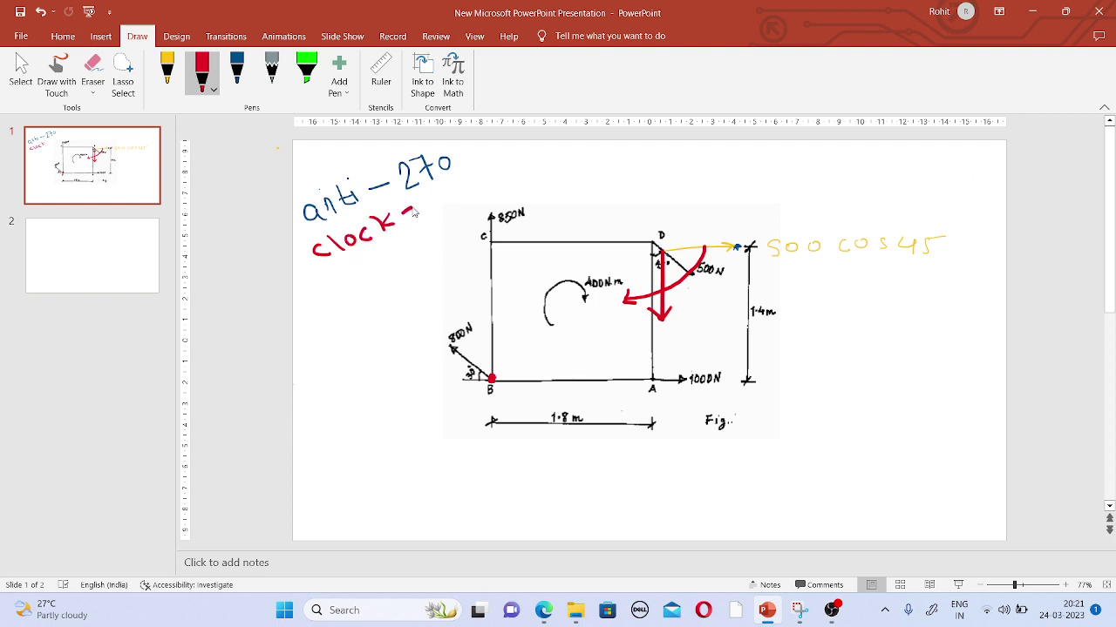
pyautogui.moveTo(680, 253); pyautogui.dragTo(674, 272)
pyautogui.moveTo(454, 196)
pyautogui.mouseDown()
pyautogui.moveTo(447, 222)
pyautogui.moveTo(471, 187)
pyautogui.moveTo(472, 160)
pyautogui.mouseUp()
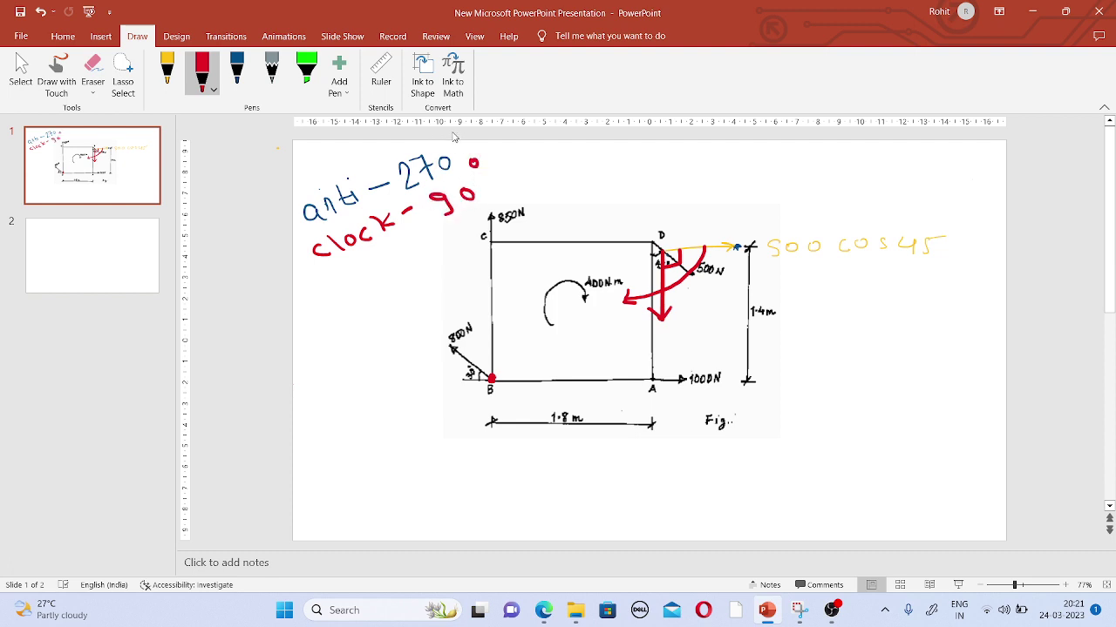
# - Add a red circled tick beside 90°, ring 500 cos45, and write 'clock.' beneath it
pyautogui.scroll(1, 450, 135)
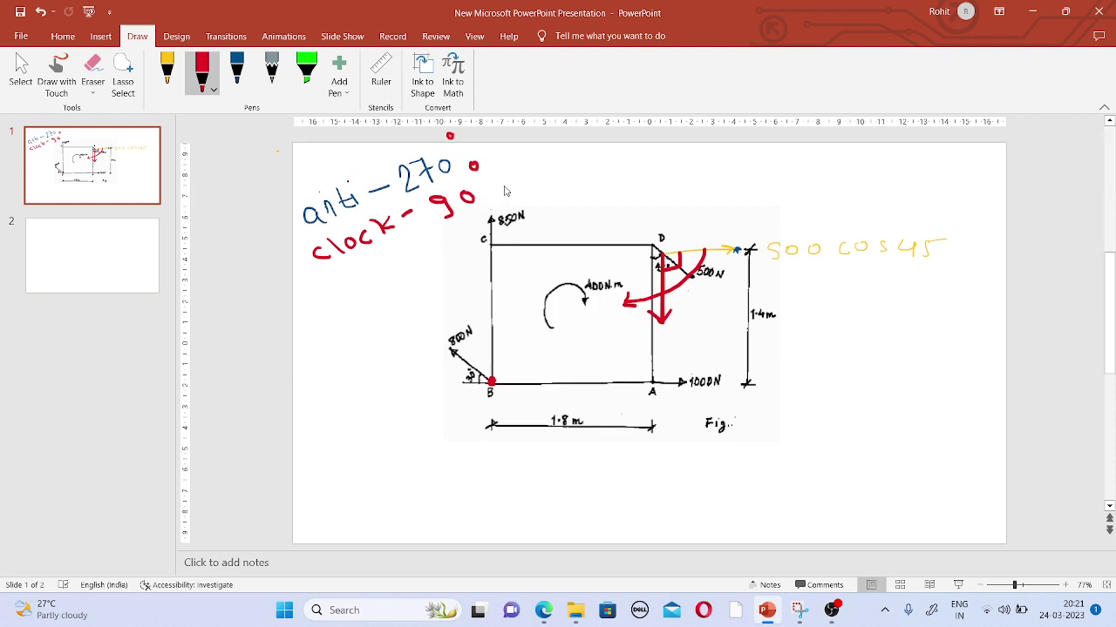
pyautogui.moveTo(508, 188)
pyautogui.mouseDown()
pyautogui.moveTo(541, 172)
pyautogui.moveTo(493, 187)
pyautogui.moveTo(556, 194)
pyautogui.moveTo(512, 162)
pyautogui.mouseUp()
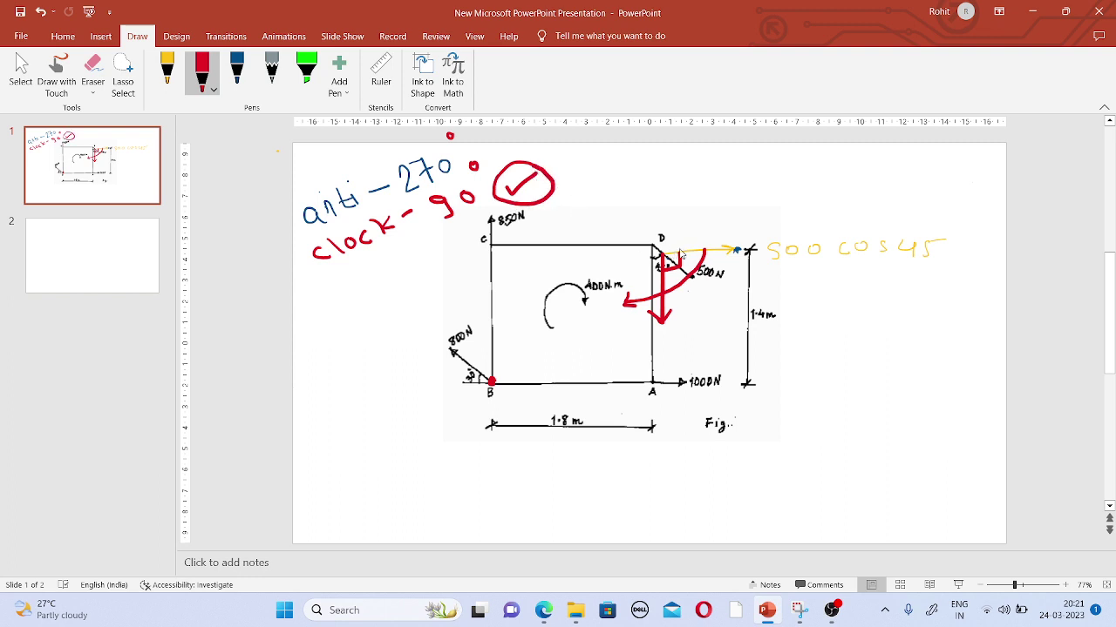
pyautogui.moveTo(777, 234)
pyautogui.mouseDown()
pyautogui.moveTo(881, 219)
pyautogui.moveTo(950, 236)
pyautogui.moveTo(932, 275)
pyautogui.moveTo(868, 289)
pyautogui.moveTo(759, 273)
pyautogui.moveTo(782, 227)
pyautogui.mouseUp()
pyautogui.moveTo(817, 315)
pyautogui.mouseDown()
pyautogui.moveTo(818, 332)
pyautogui.moveTo(847, 319)
pyautogui.moveTo(863, 338)
pyautogui.moveTo(879, 337)
pyautogui.mouseUp()
pyautogui.moveTo(890, 313); pyautogui.dragTo(889, 335)
pyautogui.click(894, 326)
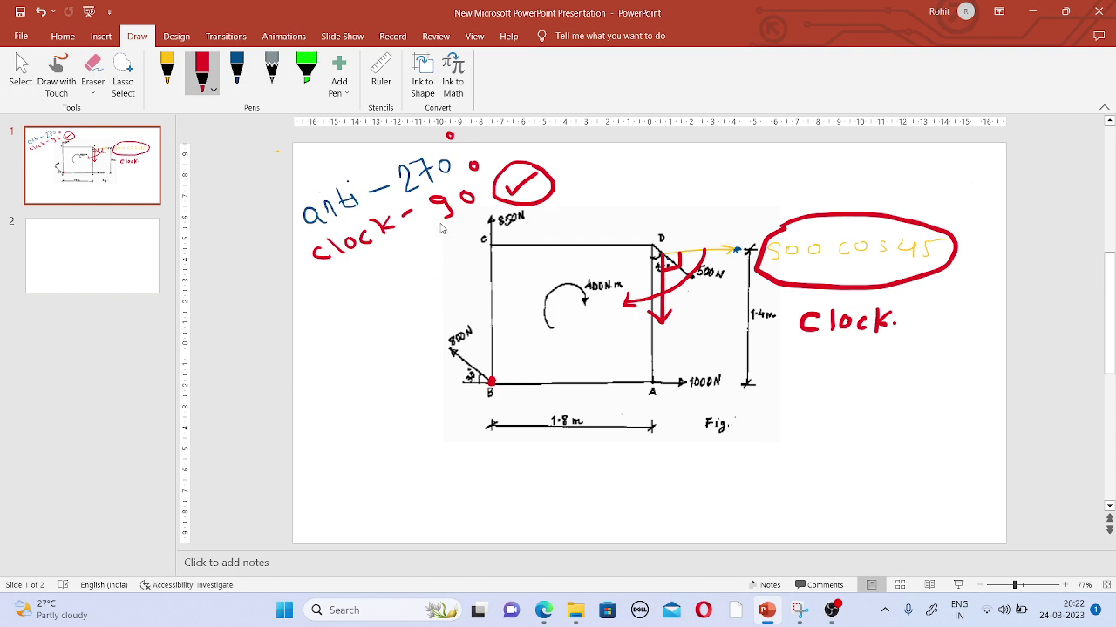
# - Double-underline the 90 in 'clock – 90°'
pyautogui.moveTo(431, 239); pyautogui.dragTo(476, 218)
pyautogui.moveTo(421, 244); pyautogui.dragTo(485, 215)
pyautogui.moveTo(831, 609)
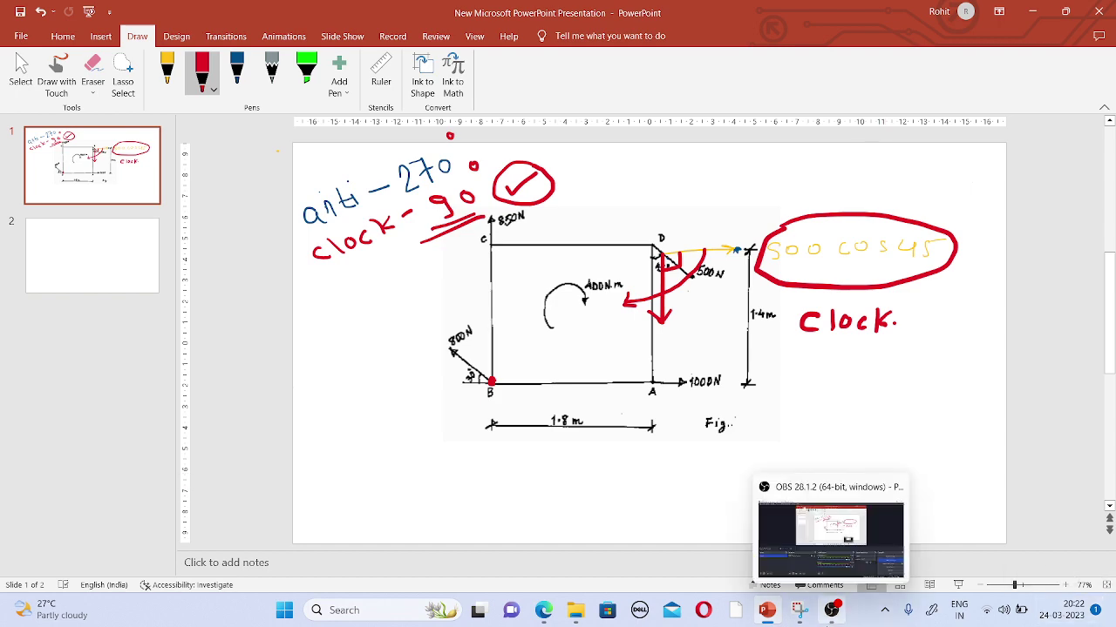
pyautogui.click(830, 539)
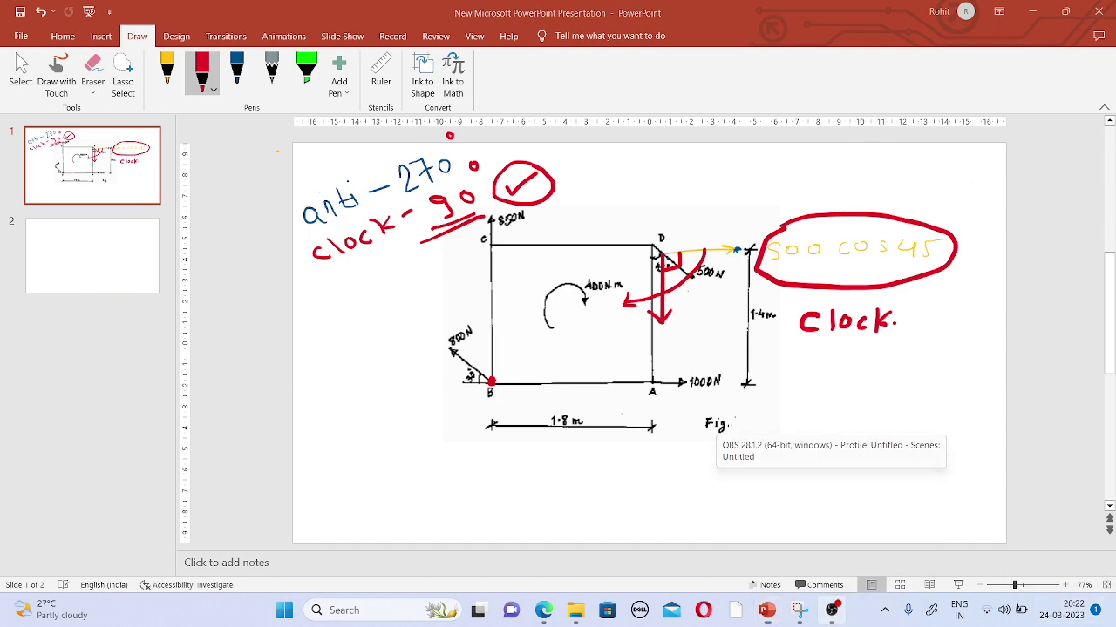